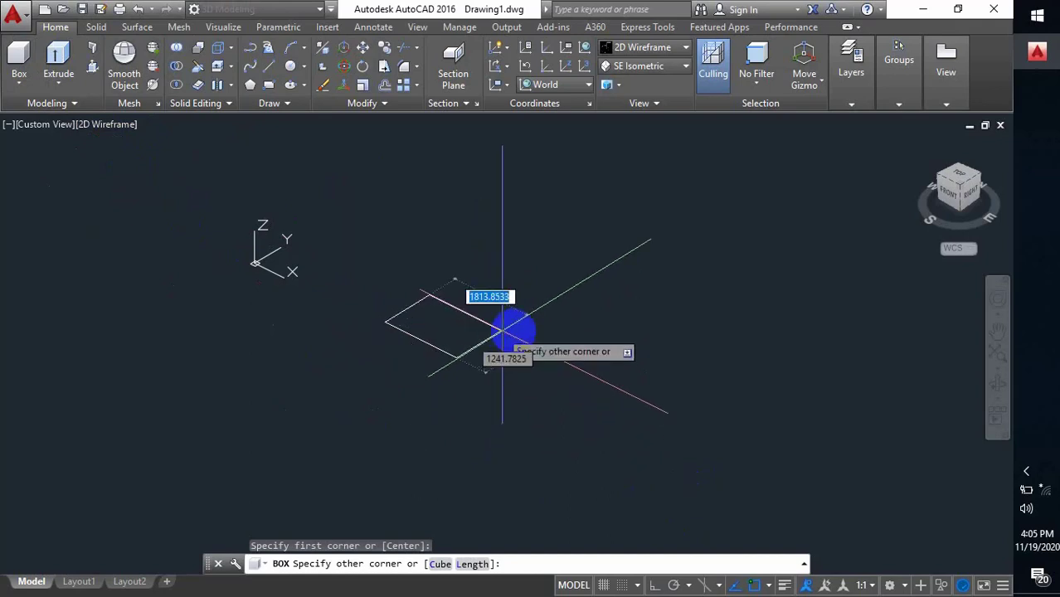
Draw two separate solid boxes side by side, making the first one about 1652 units high
left_click(531, 330)
left_click(527, 261)
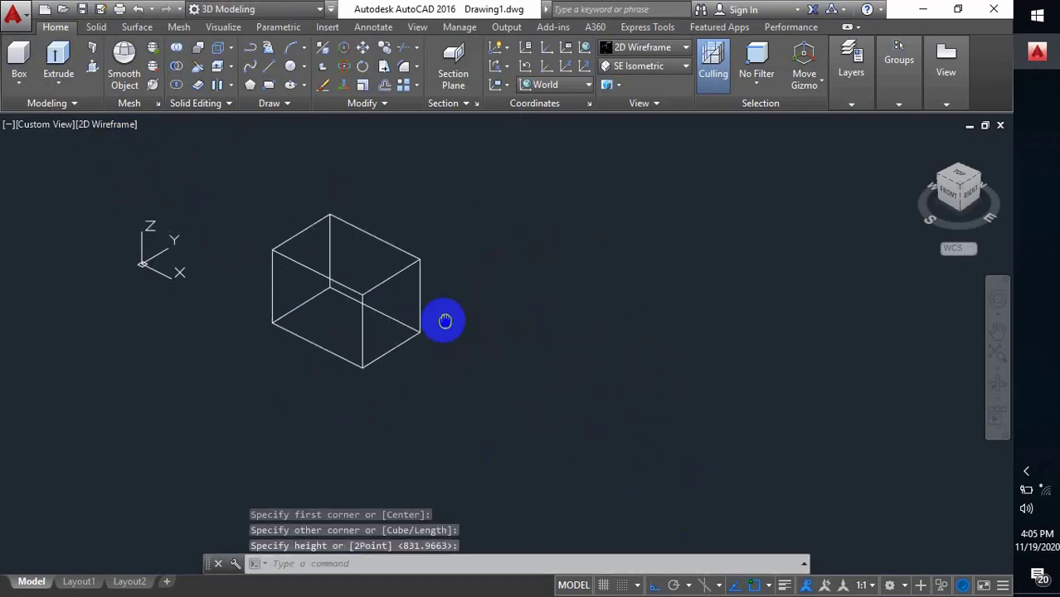
key("Return")
left_click(510, 405)
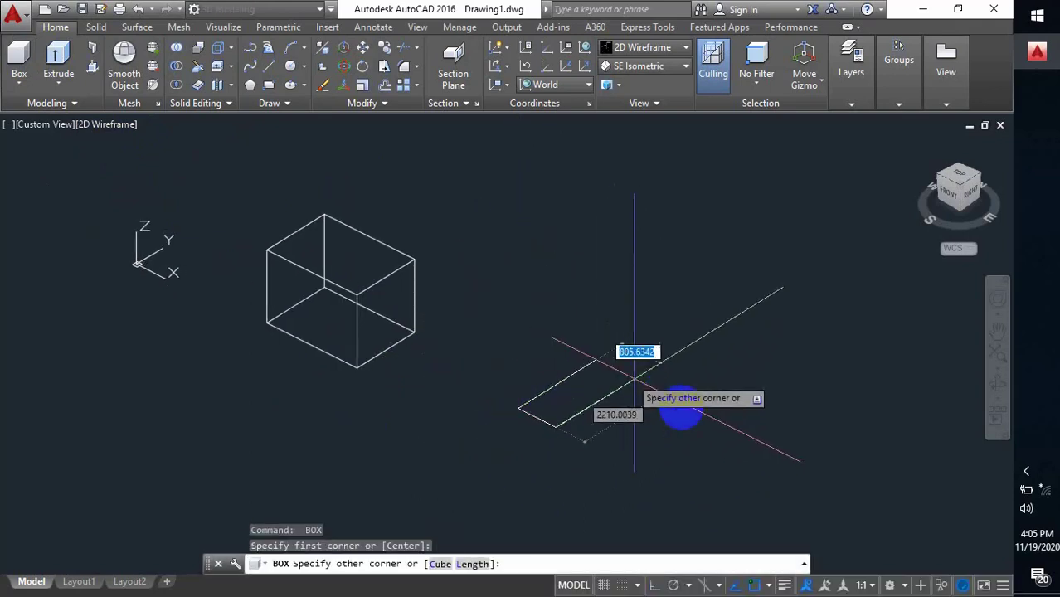
left_click(682, 383)
left_click(670, 315)
middle_click_drag(581, 381, 621, 379)
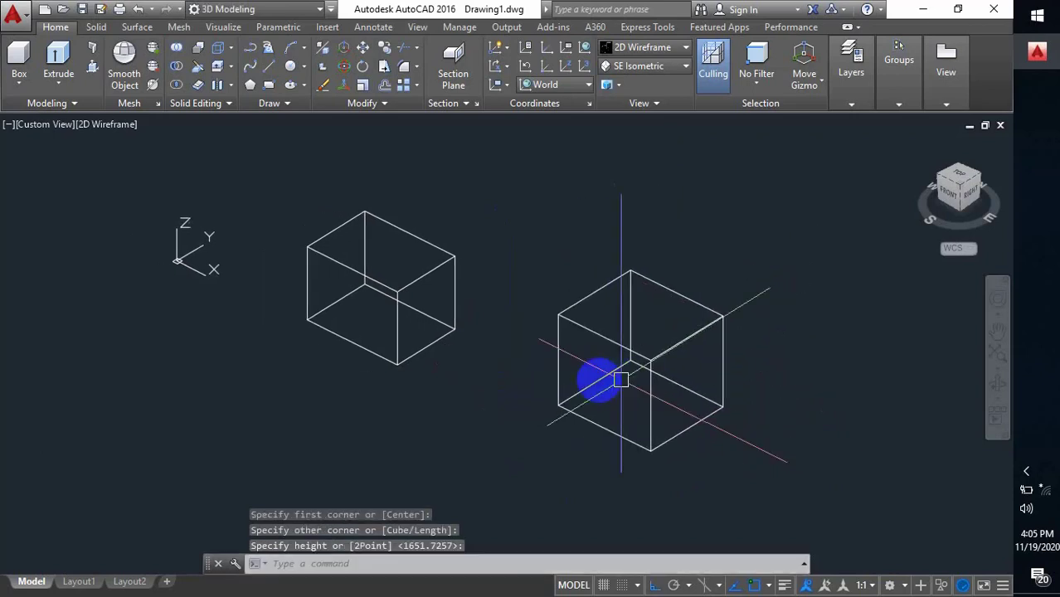
Set the UCS to Right and draw connected lines on the first box's right face through upper front corner, lower rear corner, bottom-edge midpoint and top-edge midpoint
scroll(406, 349, "up", 3)
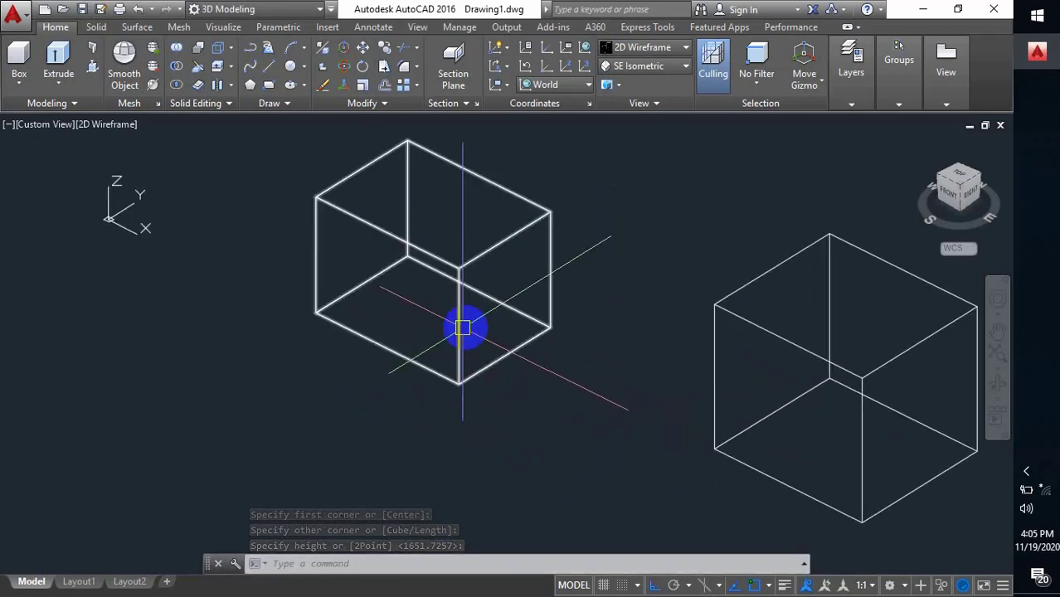
middle_click_drag(491, 354, 439, 354)
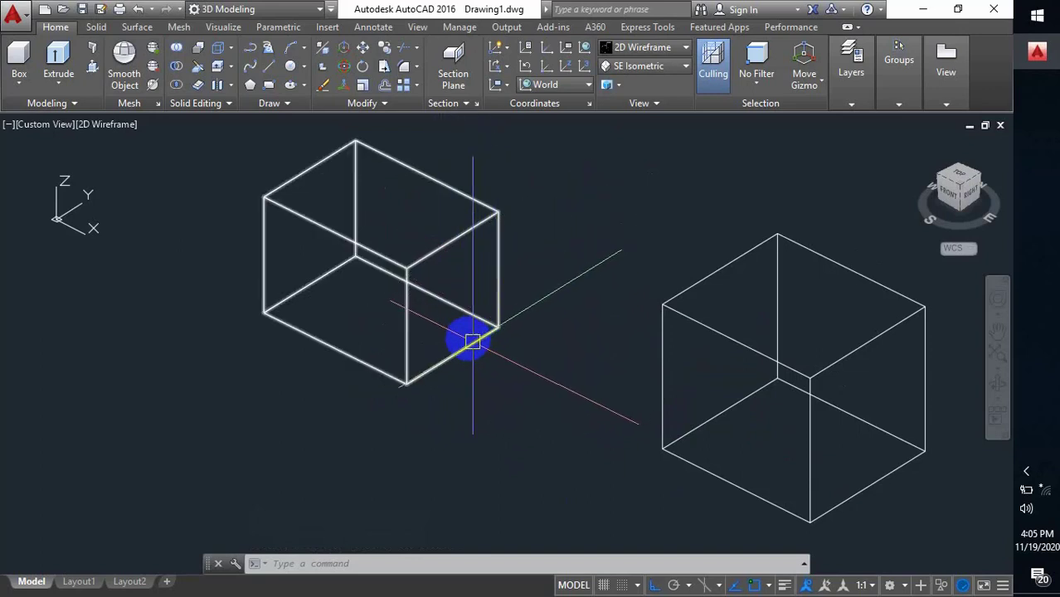
middle_click_drag(471, 328, 478, 347)
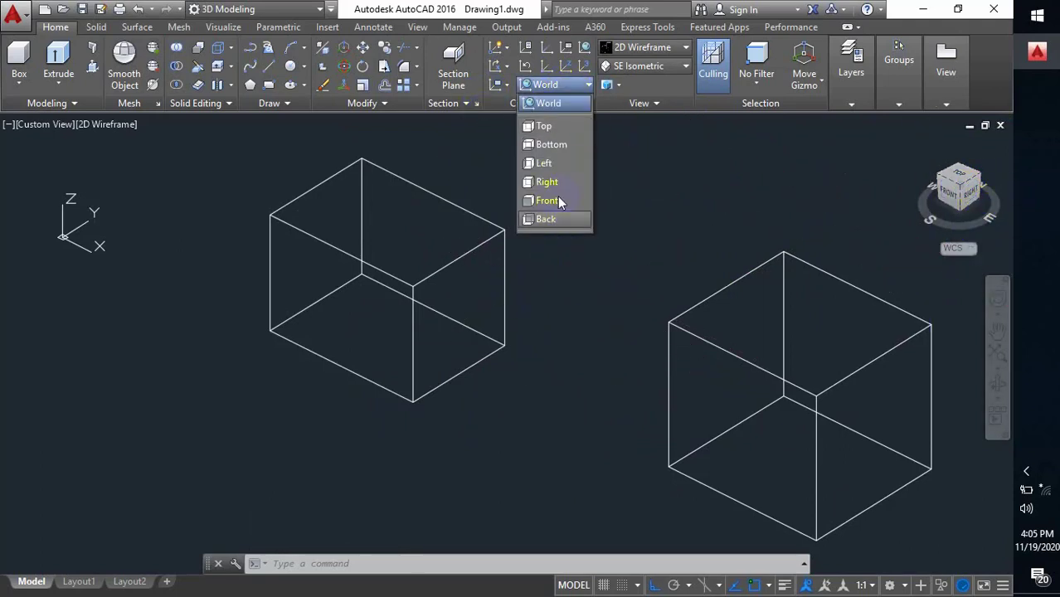
left_click(560, 186)
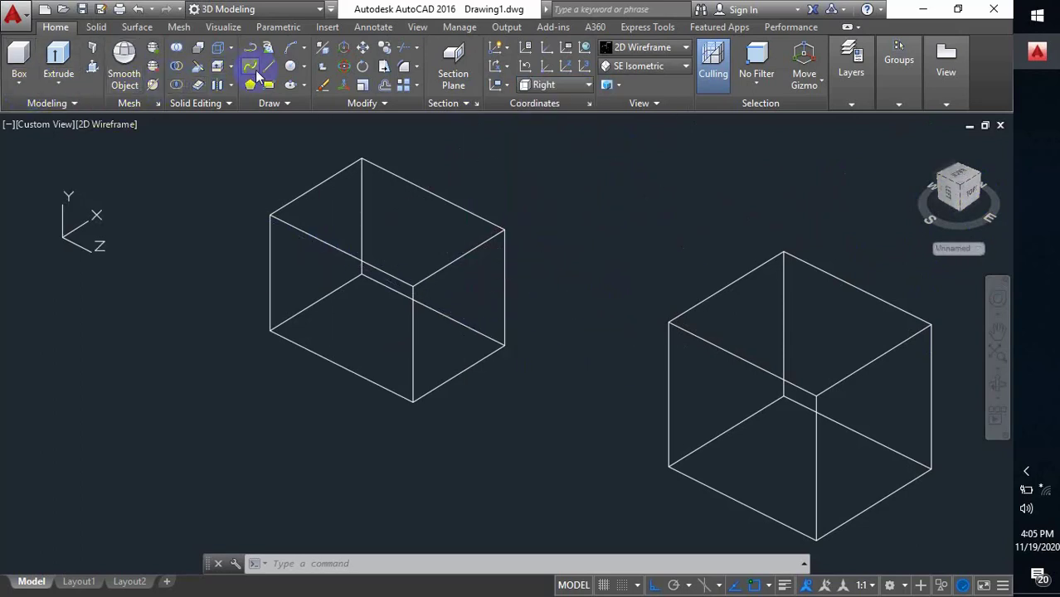
left_click(253, 70)
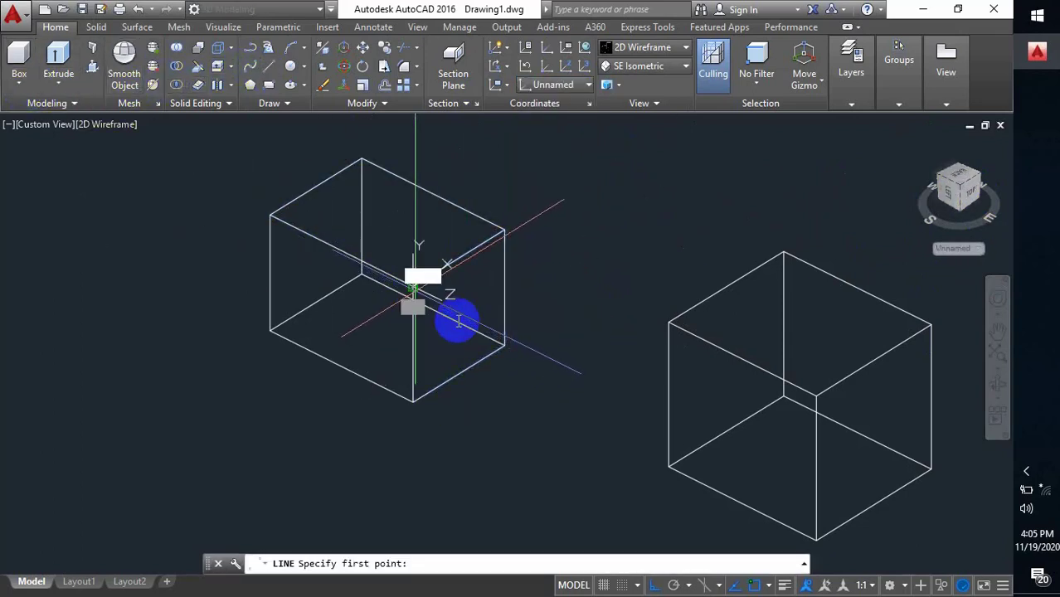
left_click(459, 322)
left_click(503, 342)
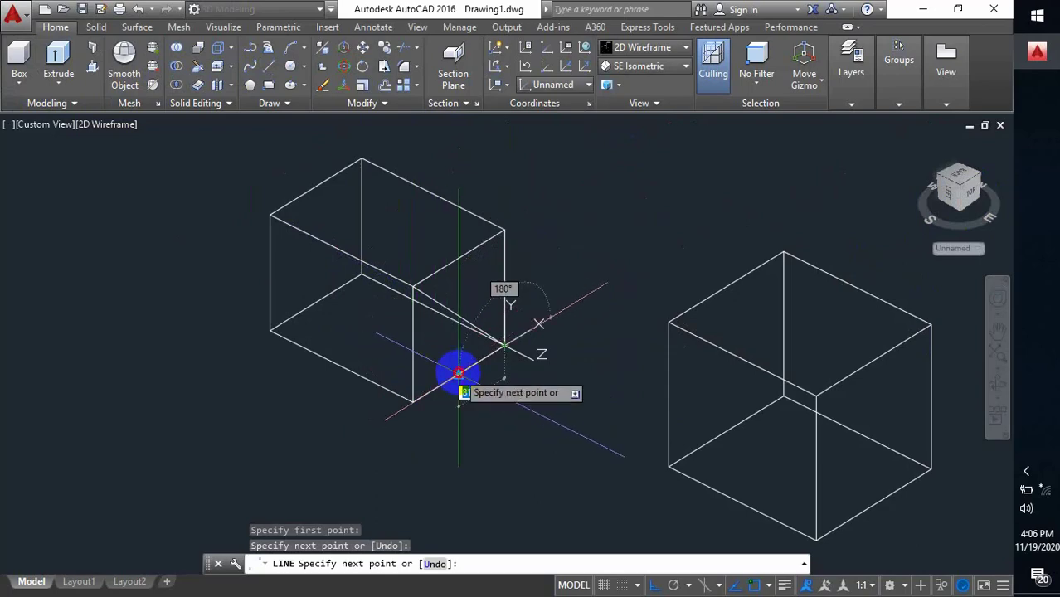
left_click(458, 373)
left_click(459, 259)
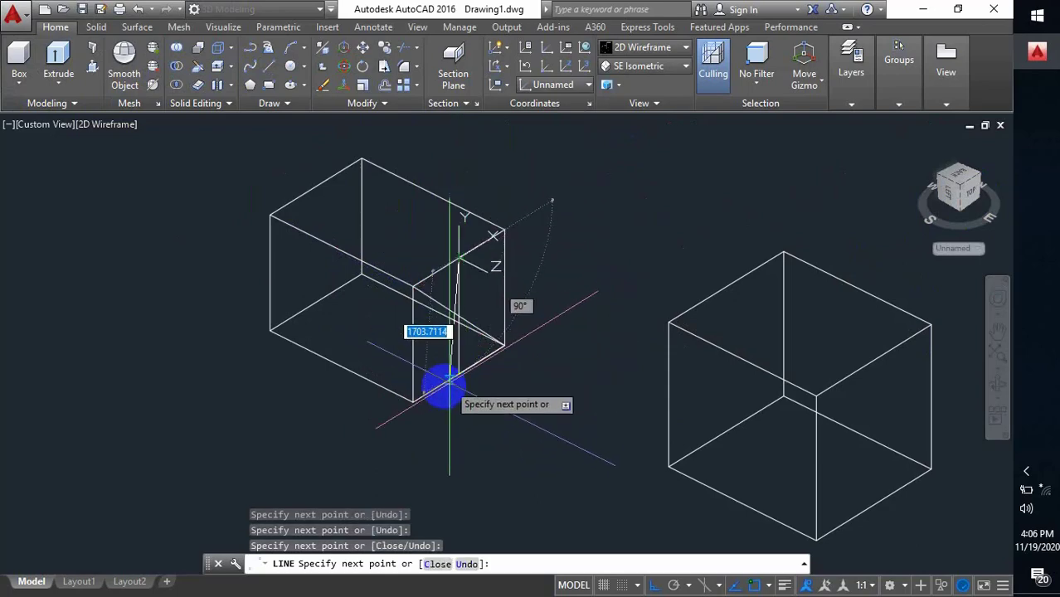
key("Escape")
Switch the coordinate system to the Top preset
middle_click_drag(375, 377, 459, 339, "shift")
left_click(545, 87)
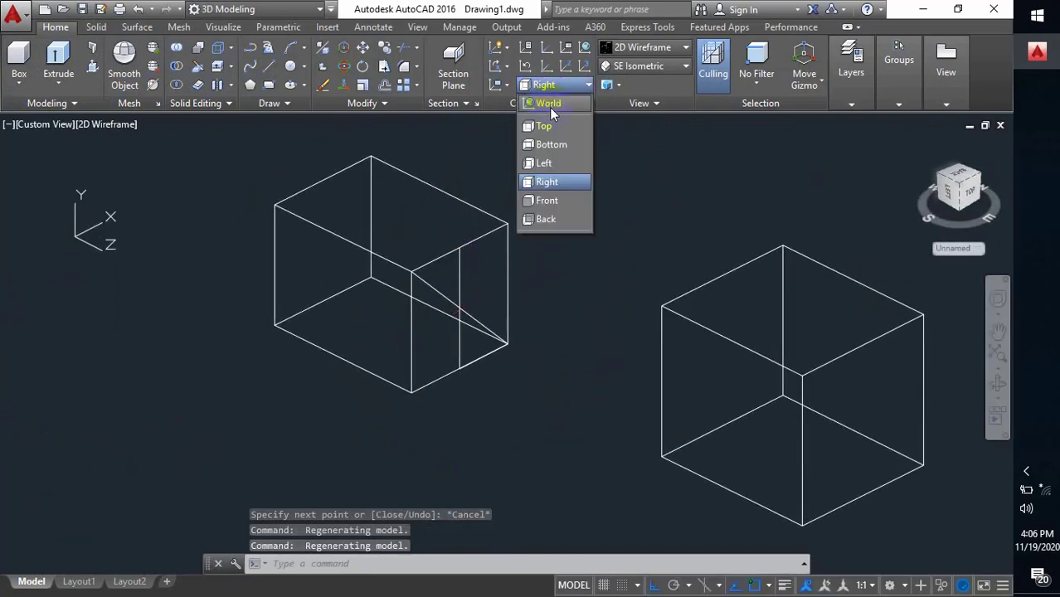
left_click(546, 119)
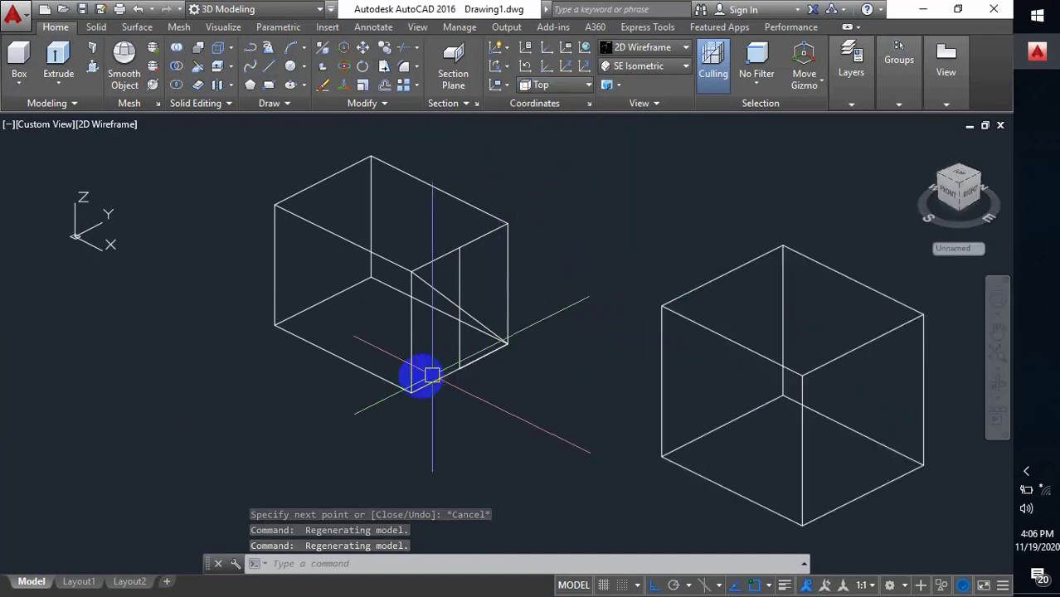
Set the UCS to Left and draw connected lines on the first box's left face through upper front corner, lower rear corner, bottom-edge midpoint and top-edge midpoint
scroll(324, 299, "up", 2)
middle_click_drag(324, 298, 324, 331)
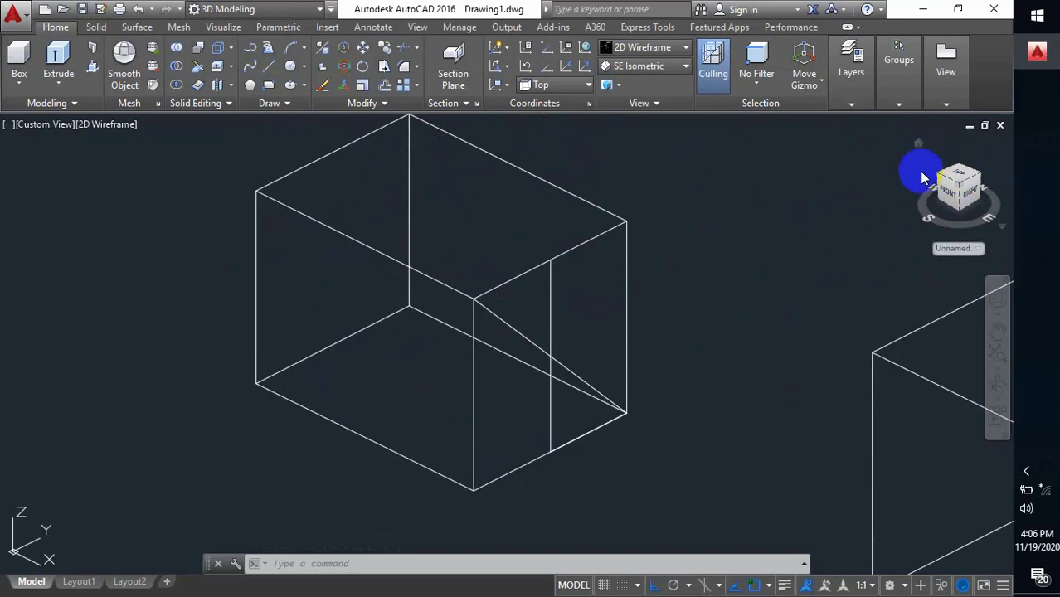
middle_click_drag(390, 247, 408, 261)
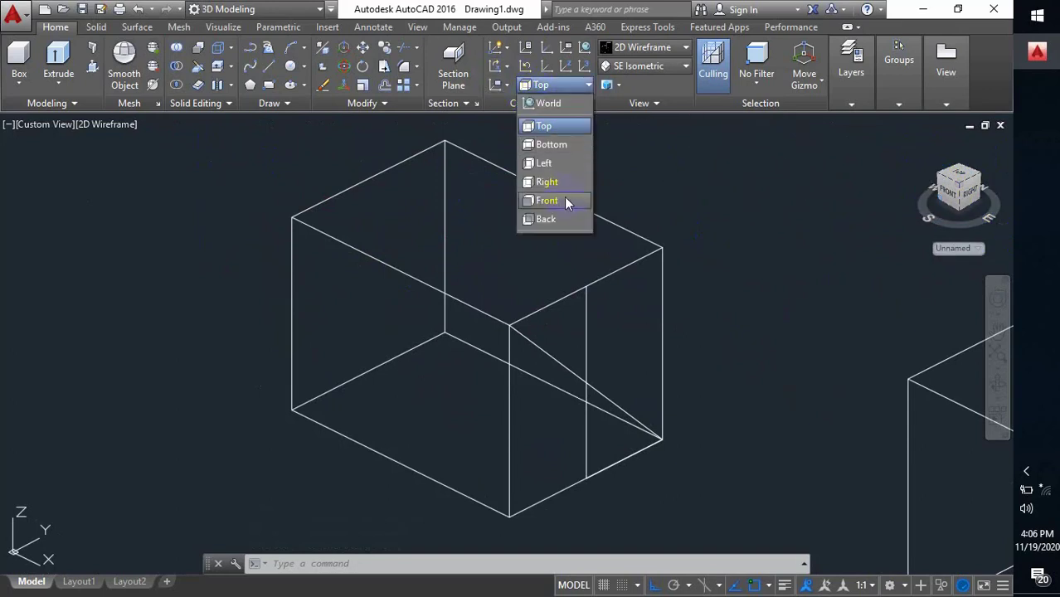
left_click(575, 168)
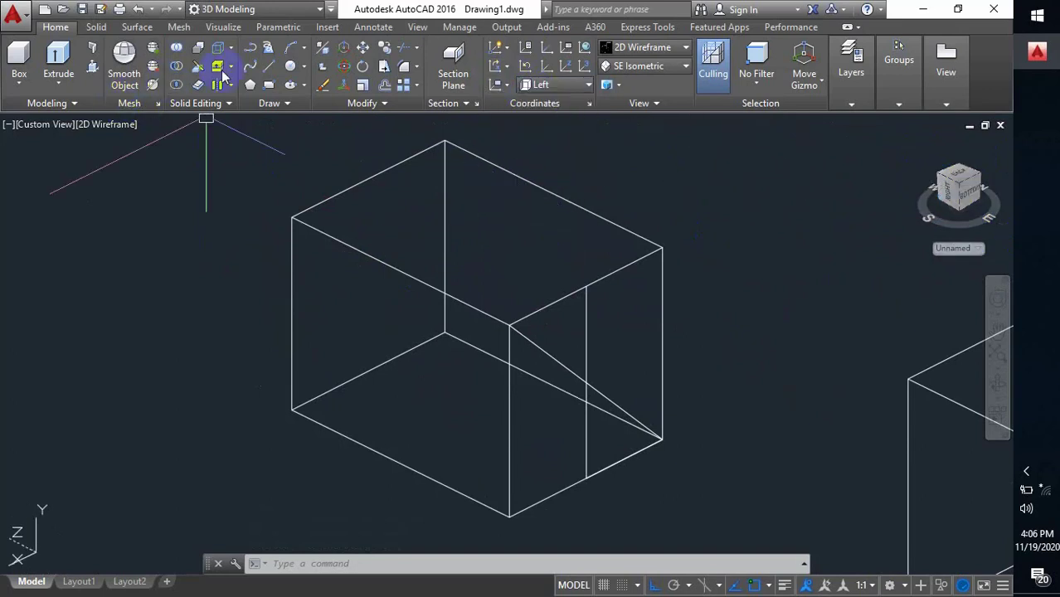
left_click(274, 68)
left_click(292, 218)
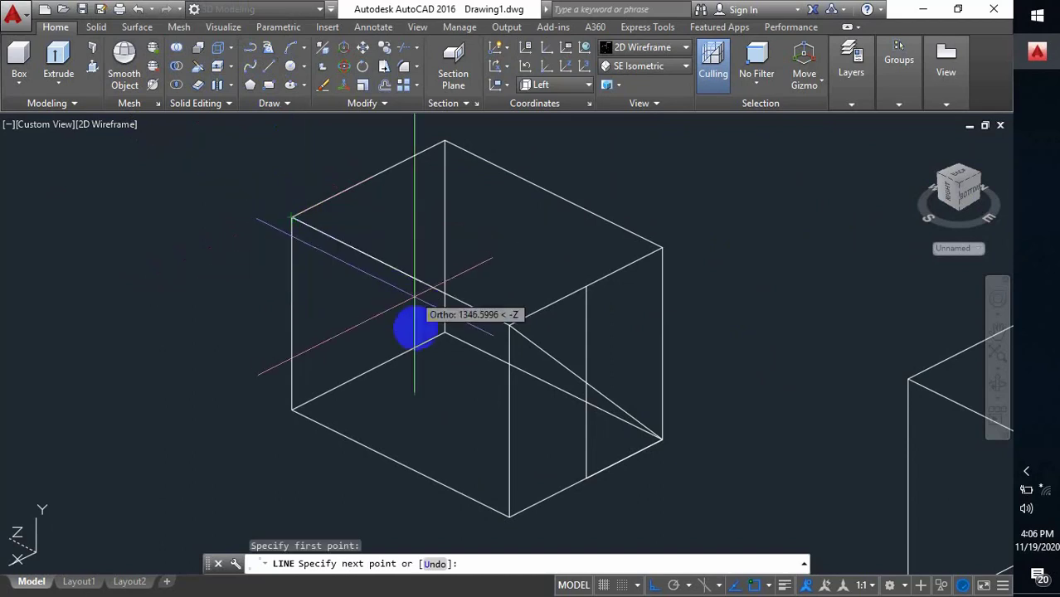
left_click(445, 332)
left_click(378, 366)
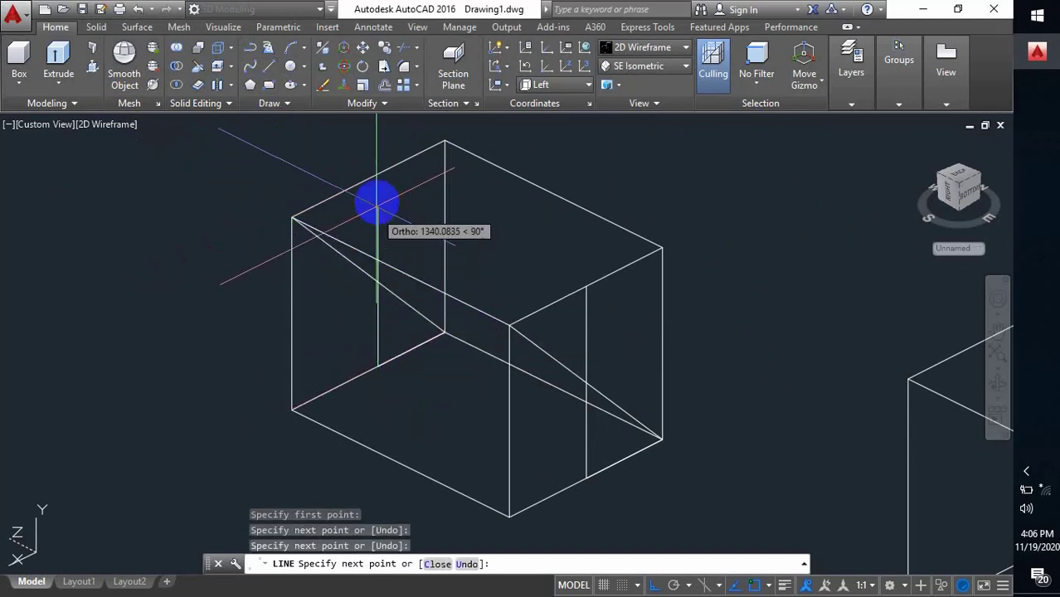
left_click(377, 175)
key("Escape")
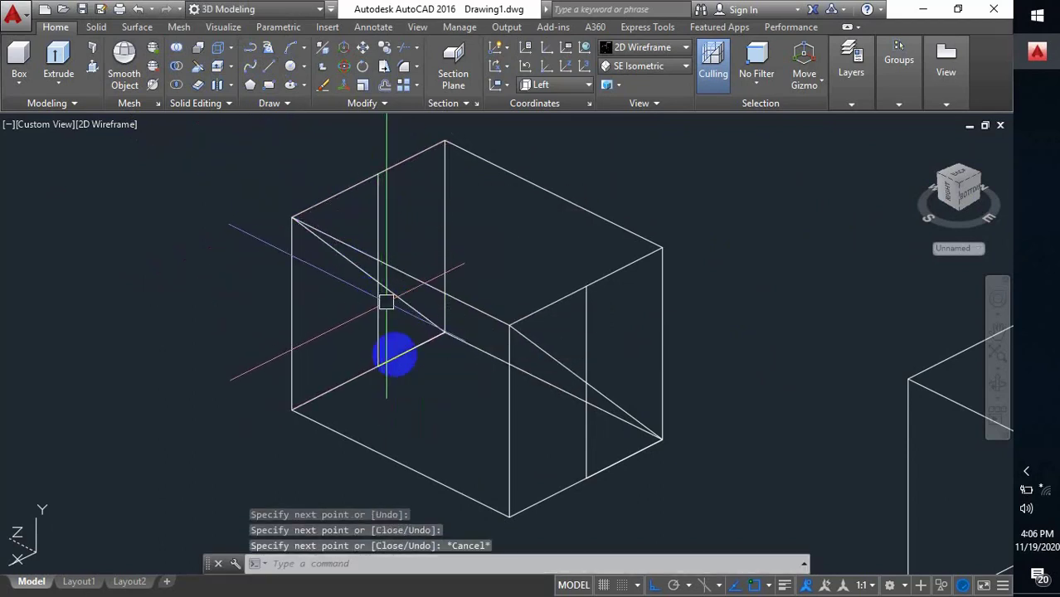
Set the UCS to Top and draw connected lines on the first box's top face from the rear left corner through rear, front, right and left edges
middle_click_drag(360, 371, 470, 336, "shift")
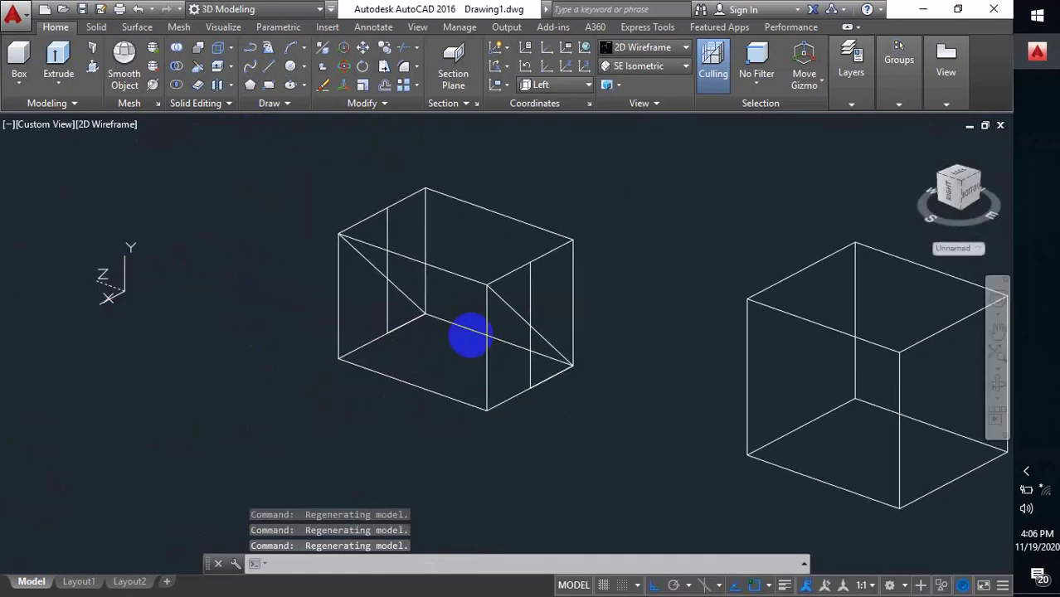
left_click(569, 85)
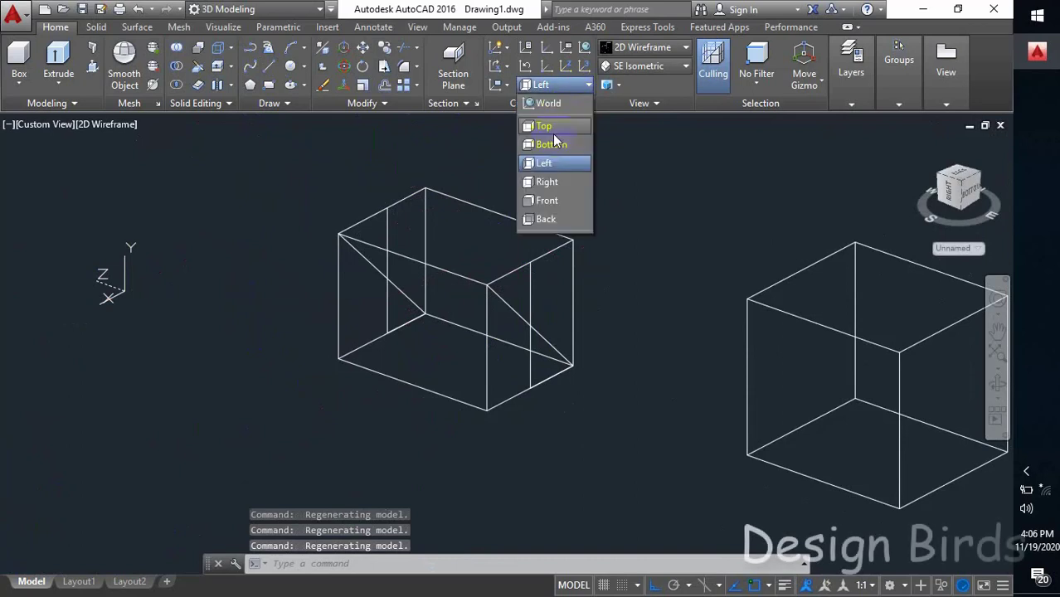
left_click(563, 131)
middle_click_drag(480, 242, 481, 259)
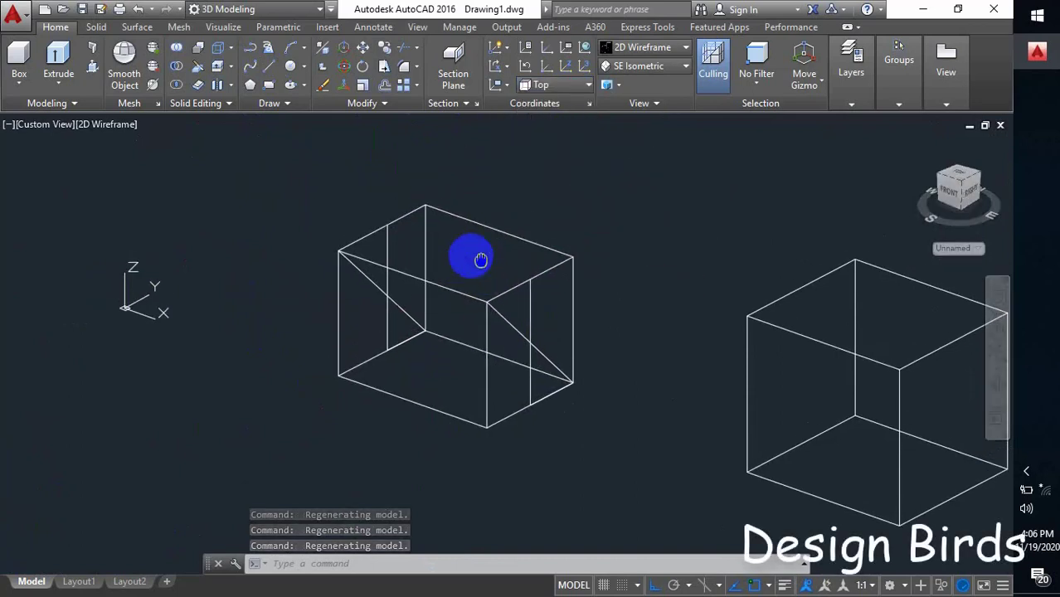
left_click(268, 67)
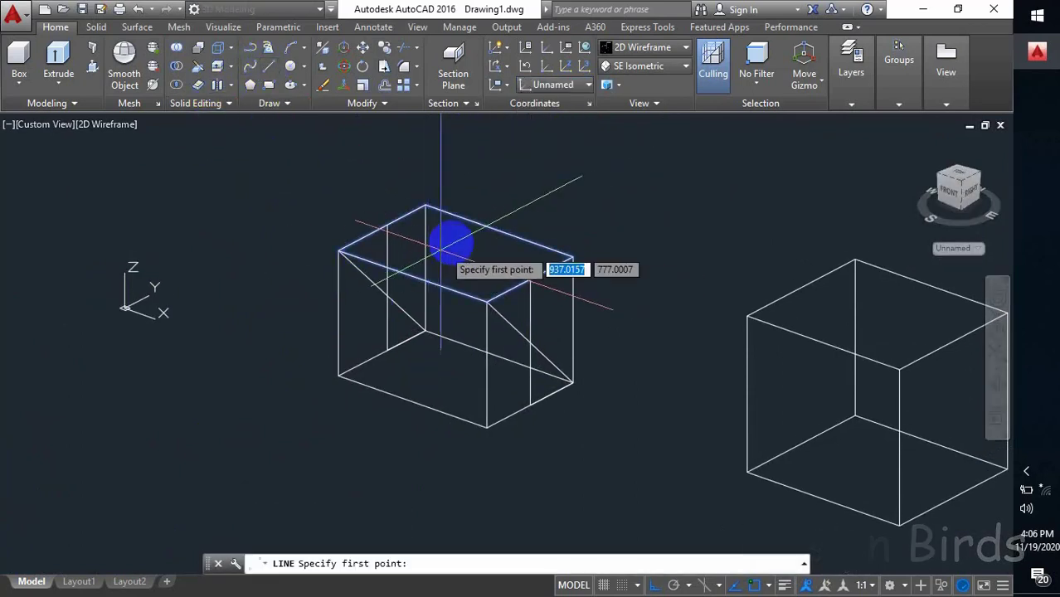
left_click(499, 232)
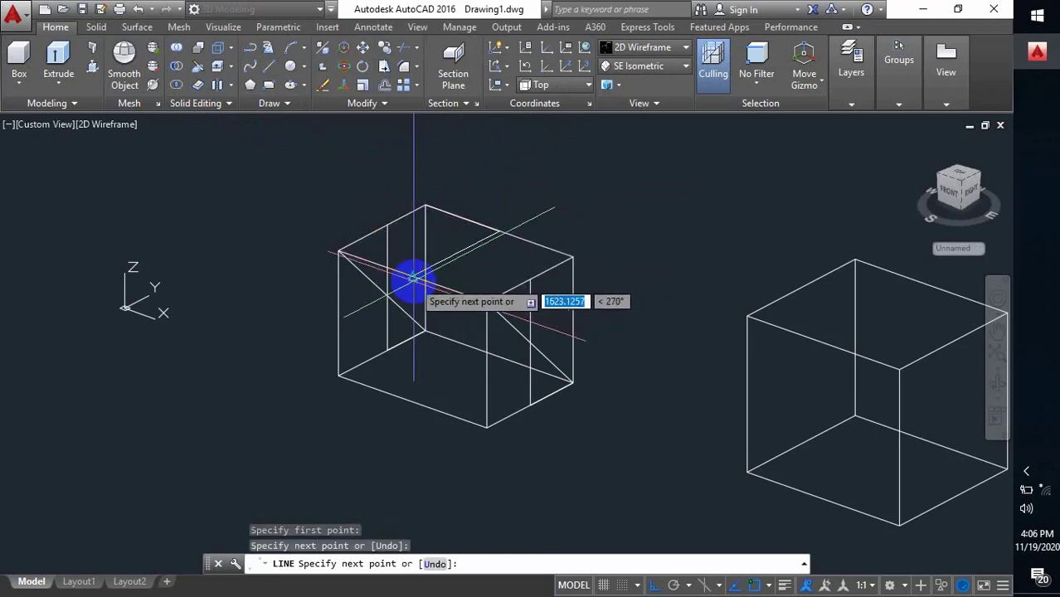
left_click(442, 285)
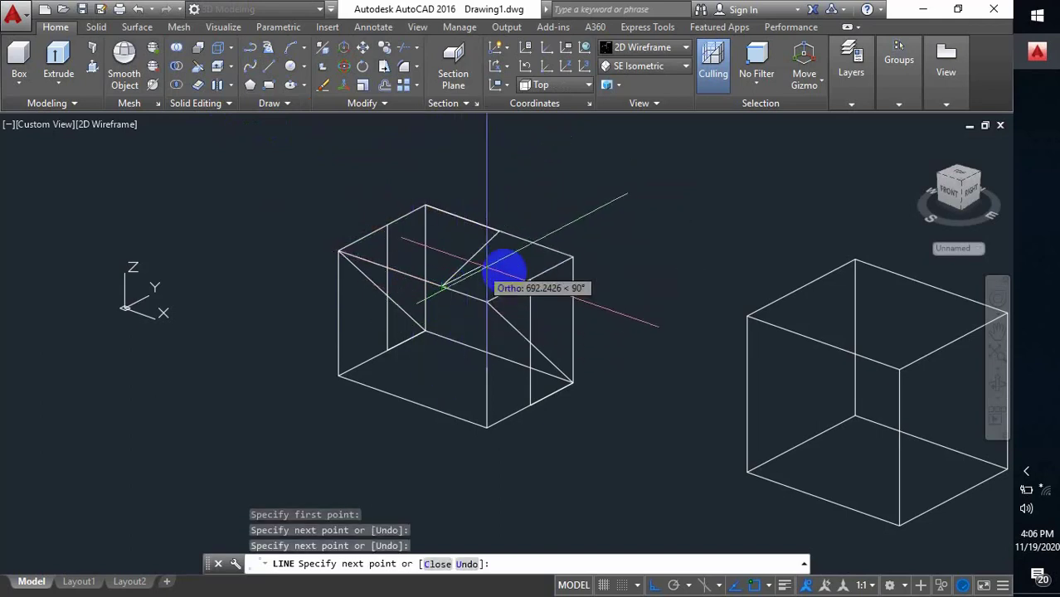
left_click(529, 280)
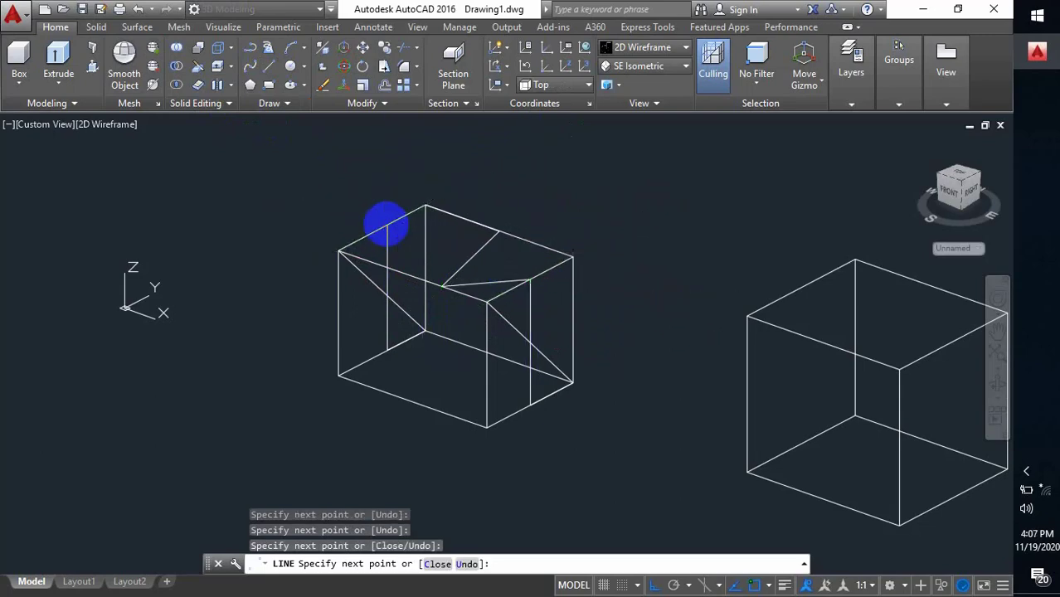
left_click(440, 284)
key("Return")
Reset the coordinate system to World and set the view to SE Isometric
middle_click_drag(448, 283, 468, 320, "shift")
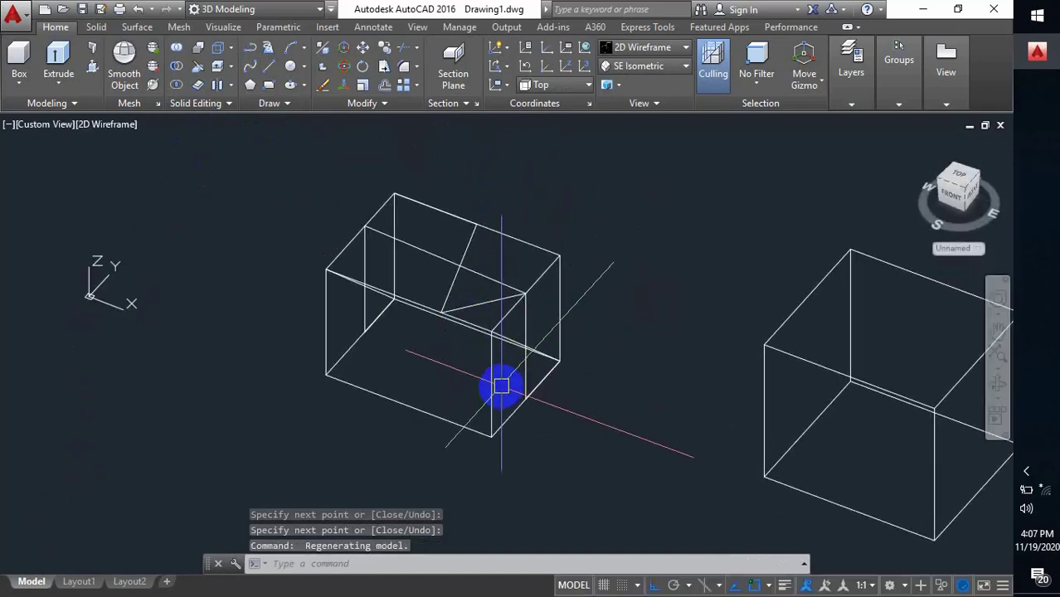
scroll(436, 372, "down", 3)
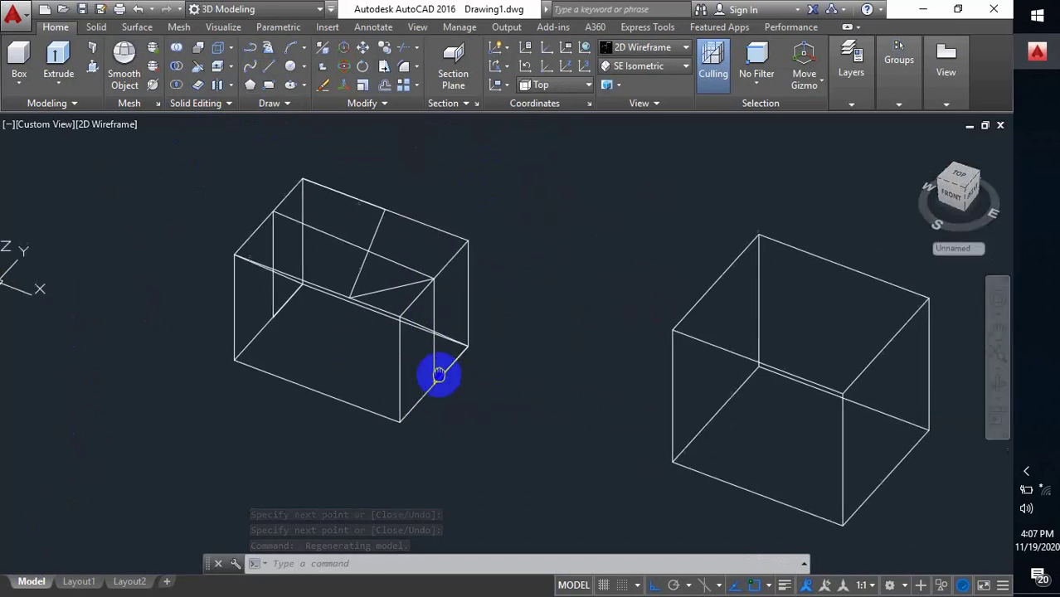
middle_click_drag(540, 416, 480, 415)
scroll(508, 431, "up", 3)
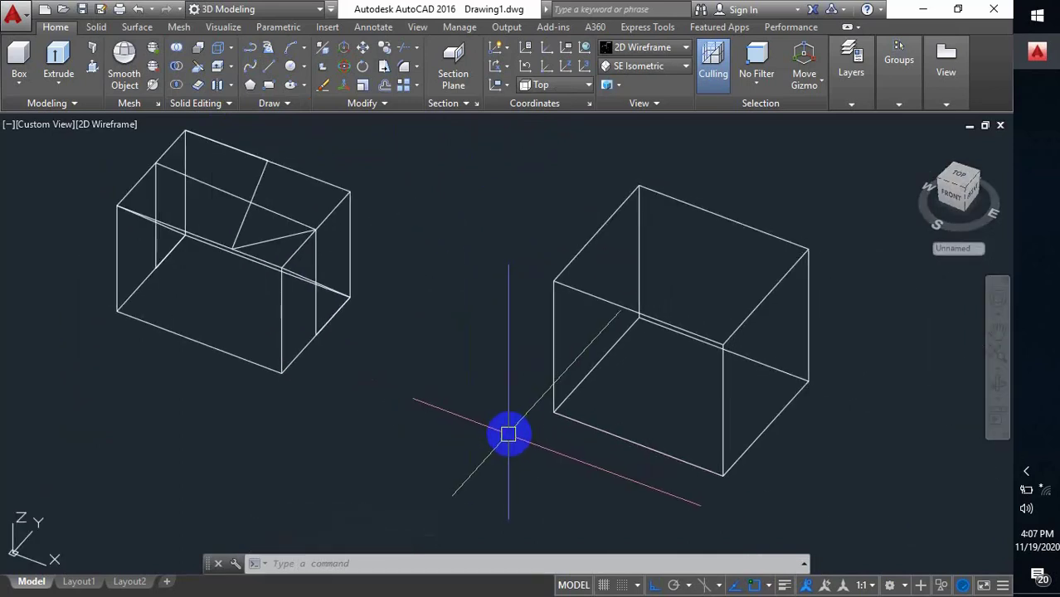
mouse_move(569, 389)
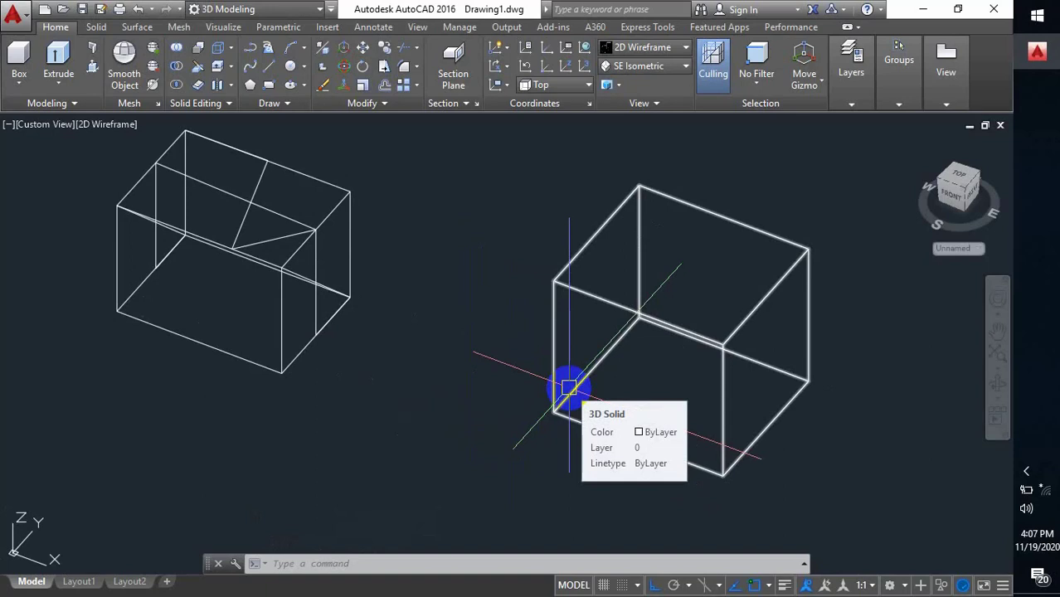
left_click(550, 86)
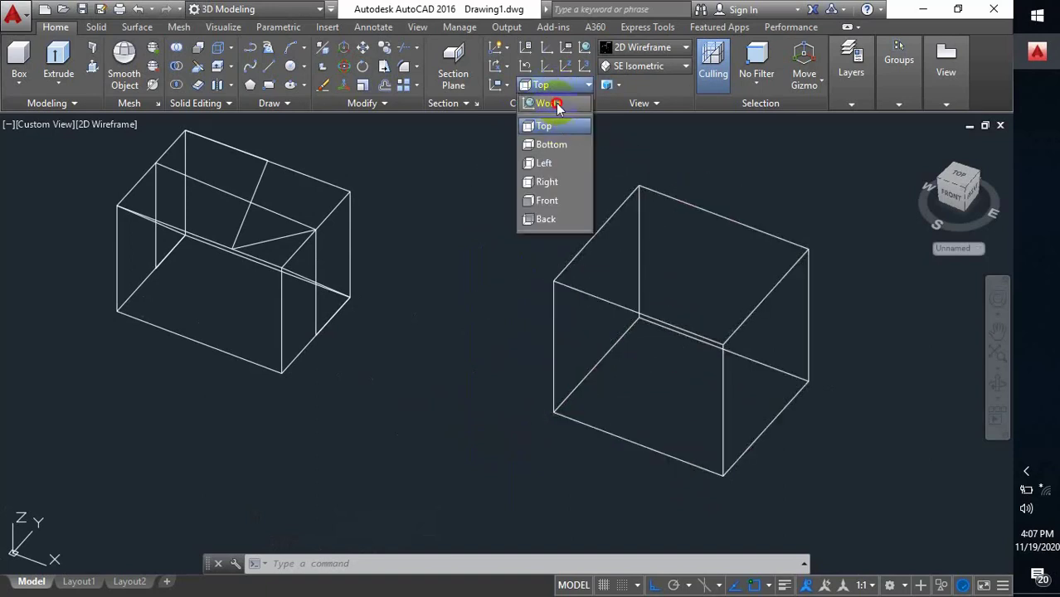
left_click(556, 106)
left_click(644, 69)
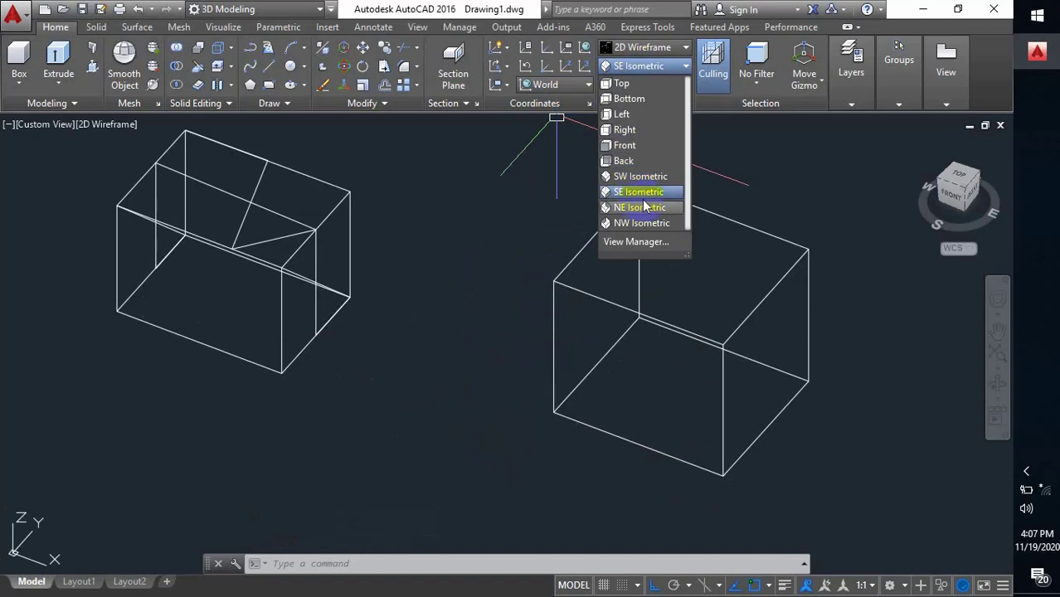
left_click(644, 196)
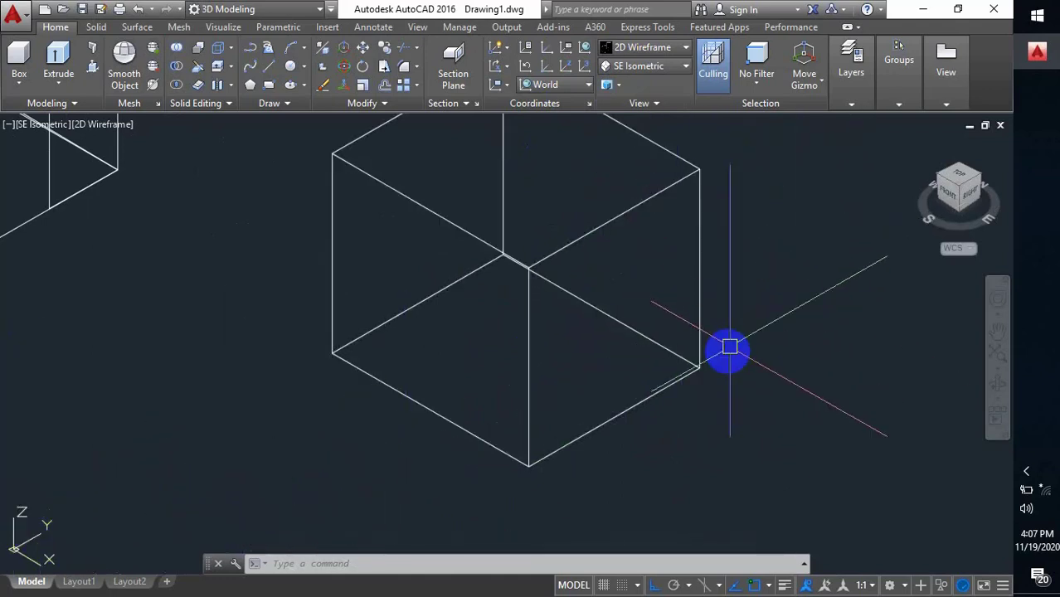
Define a UCS on the second box's right face with origin at its lower near corner, X-axis through the corner above, and XY plane through its lower far corner
type("c")
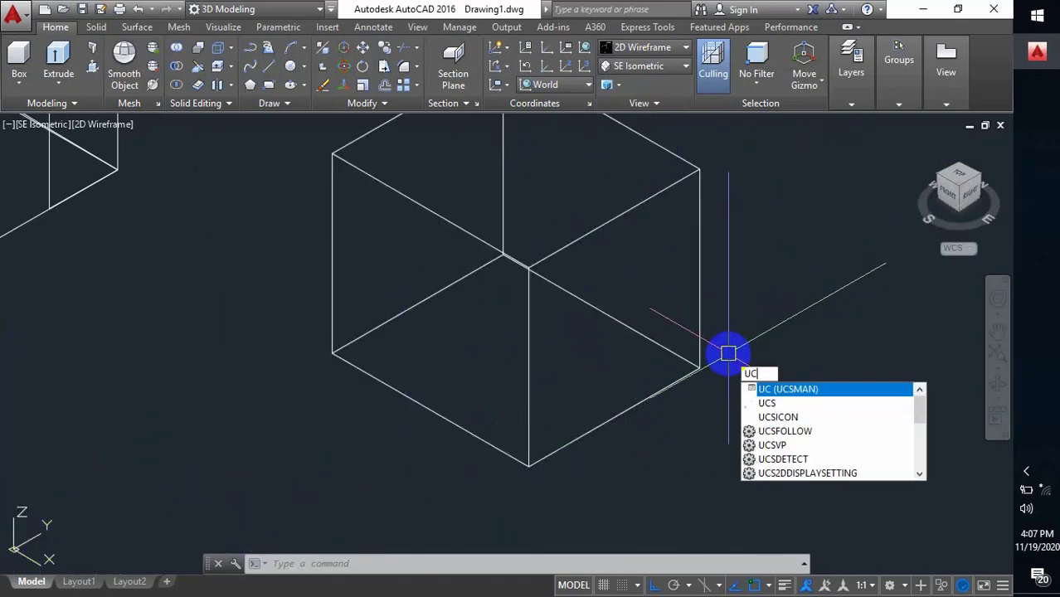
key("Return")
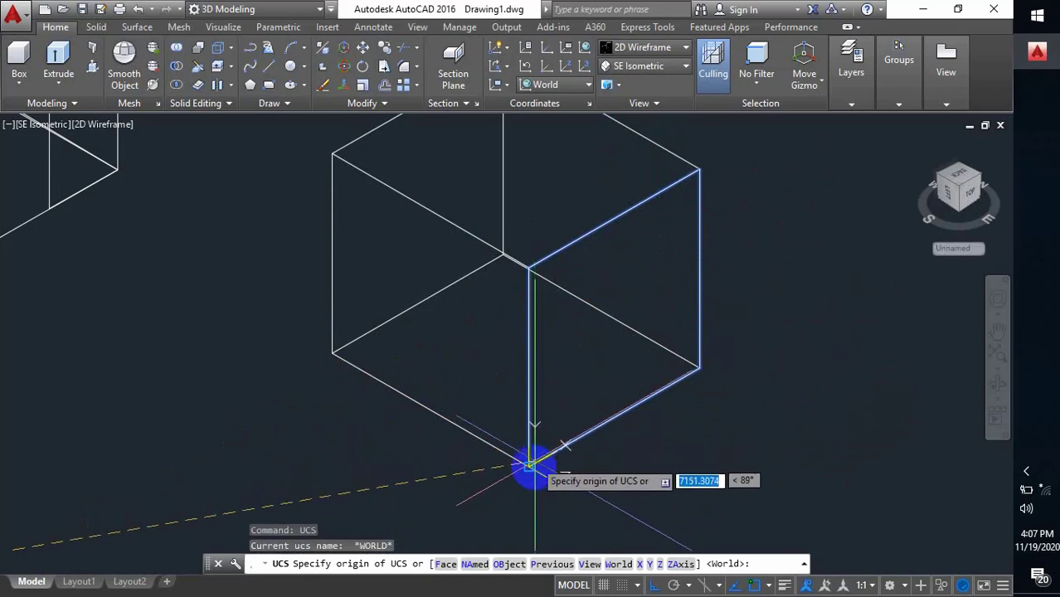
left_click(528, 464)
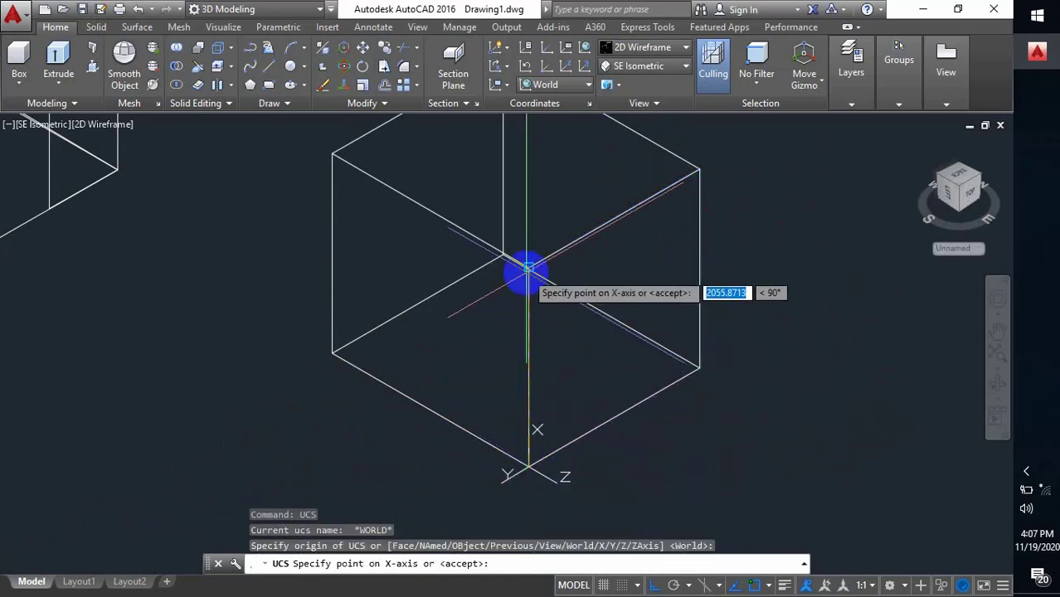
scroll(526, 267, "up", 3)
left_click(526, 267)
scroll(531, 269, "down", 3)
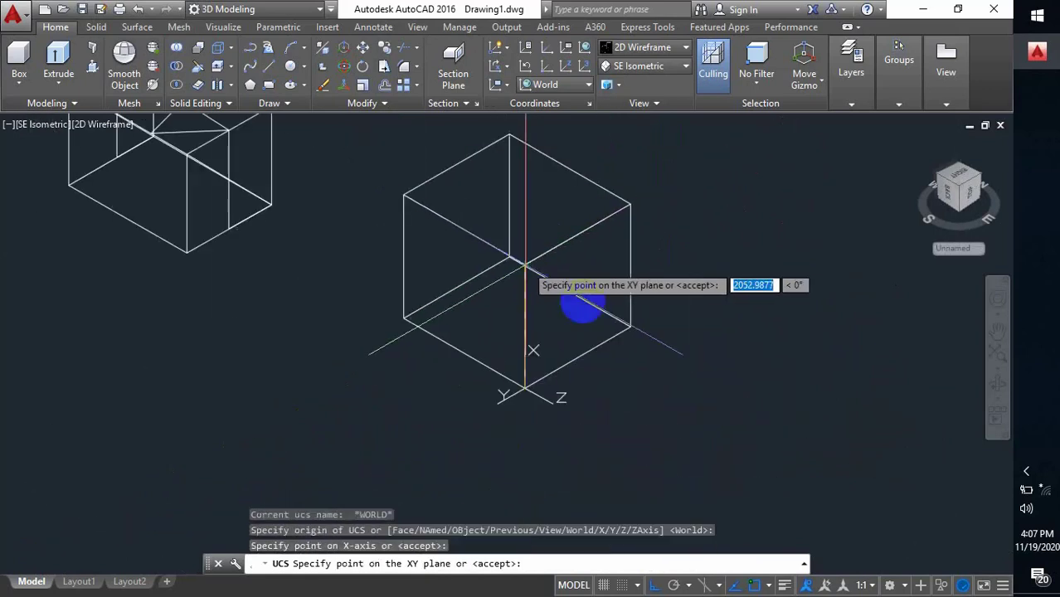
left_click(635, 325)
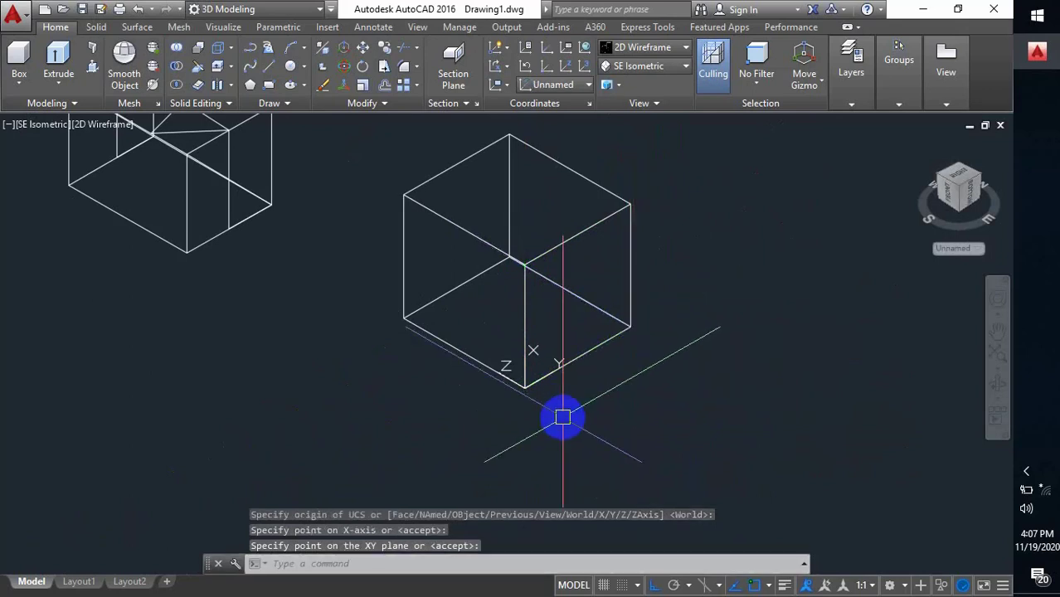
Draw connected lines on the second box's right face through the upper near corner, lower far corner, bottom-edge midpoint and top-edge midpoint
middle_click_drag(577, 360, 516, 354)
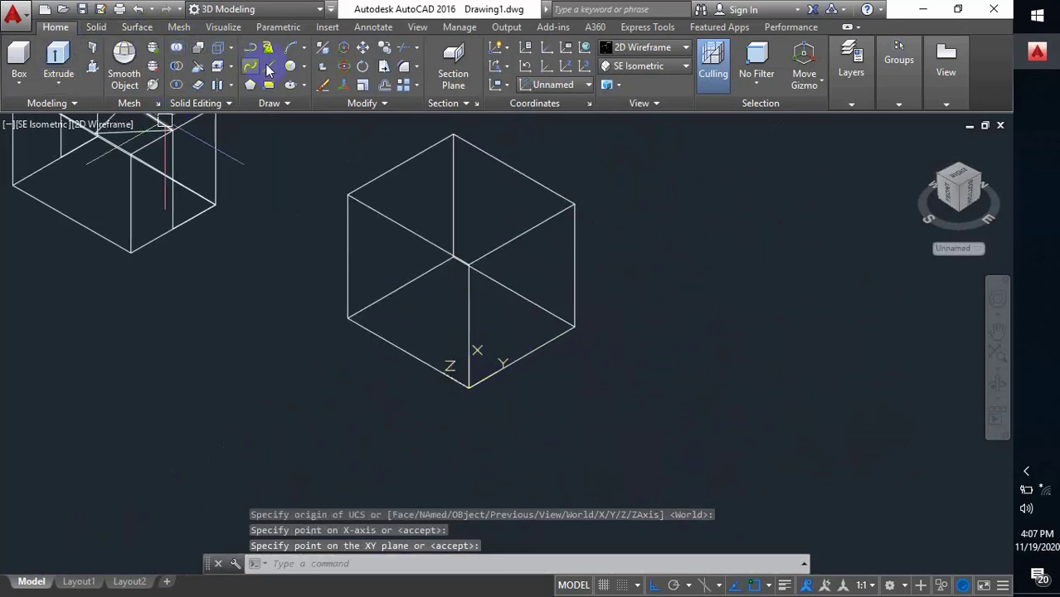
type("l")
key("Return")
left_click(470, 266)
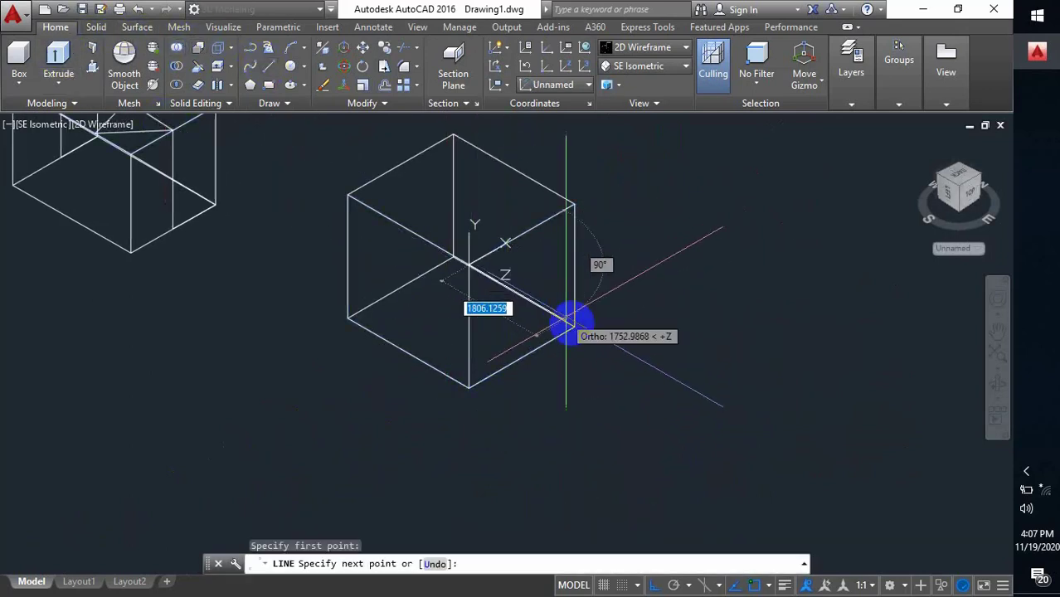
left_click(521, 355)
left_click(520, 237)
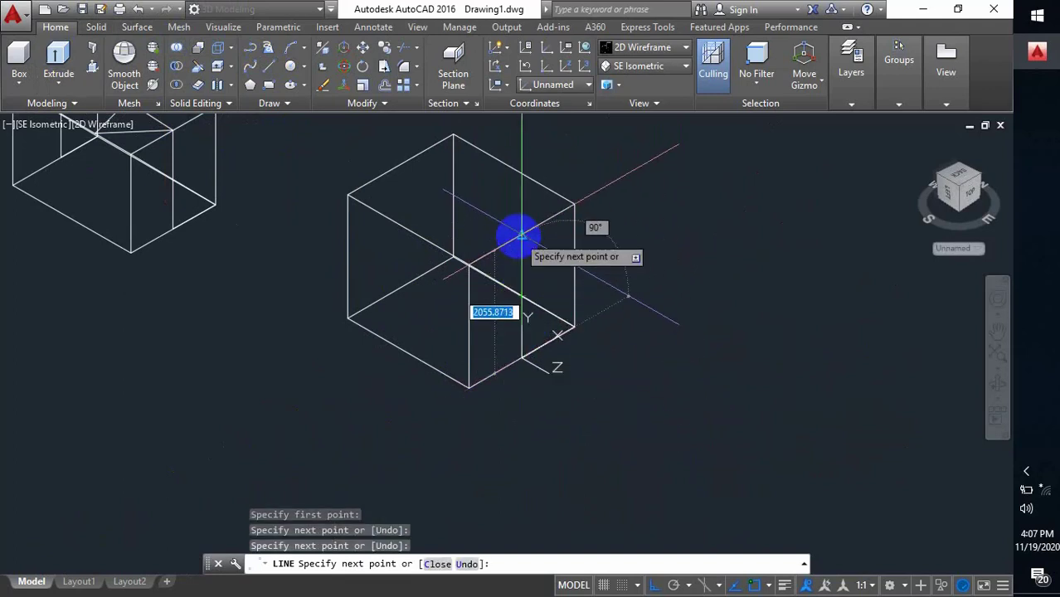
key("Escape")
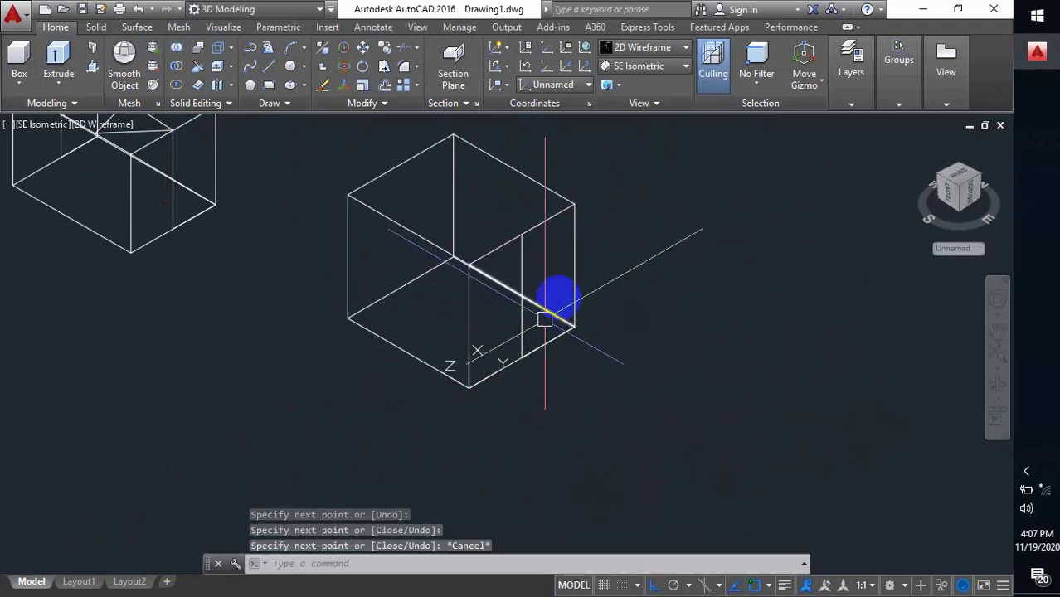
Define a UCS on the second box's front face with origin at its lower left corner, X-axis through the upper left corner, and XY plane through the upper right corner
middle_click_drag(487, 292, 489, 317)
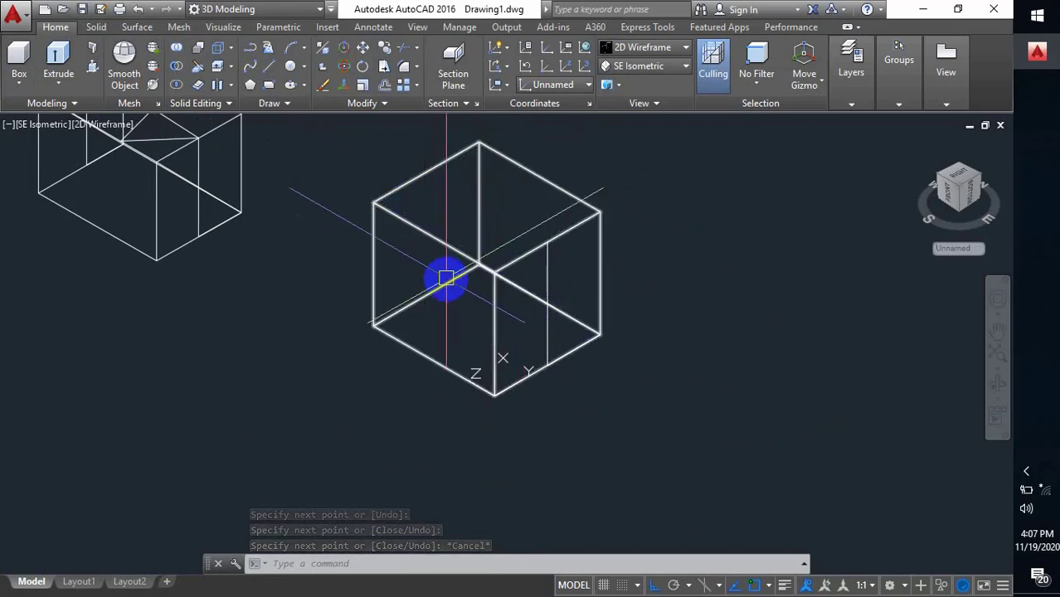
type("uc")
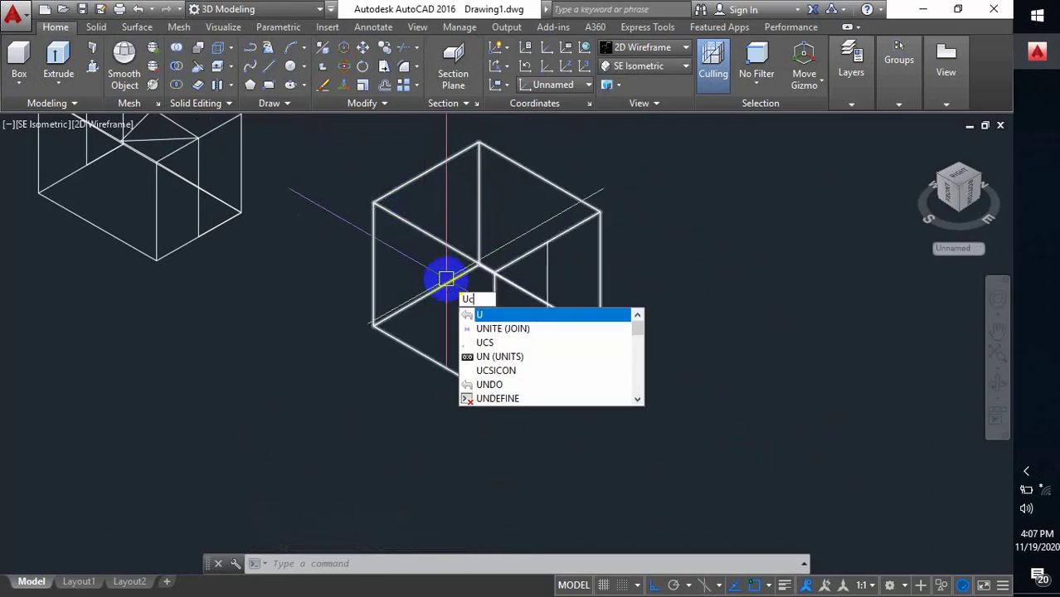
key("Return")
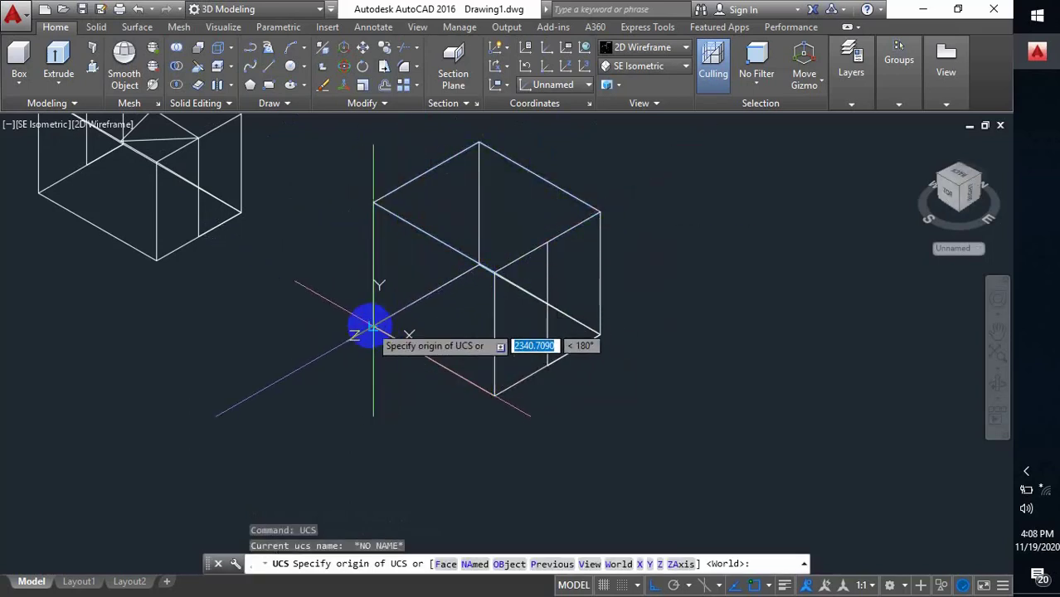
left_click(370, 327)
left_click(375, 212)
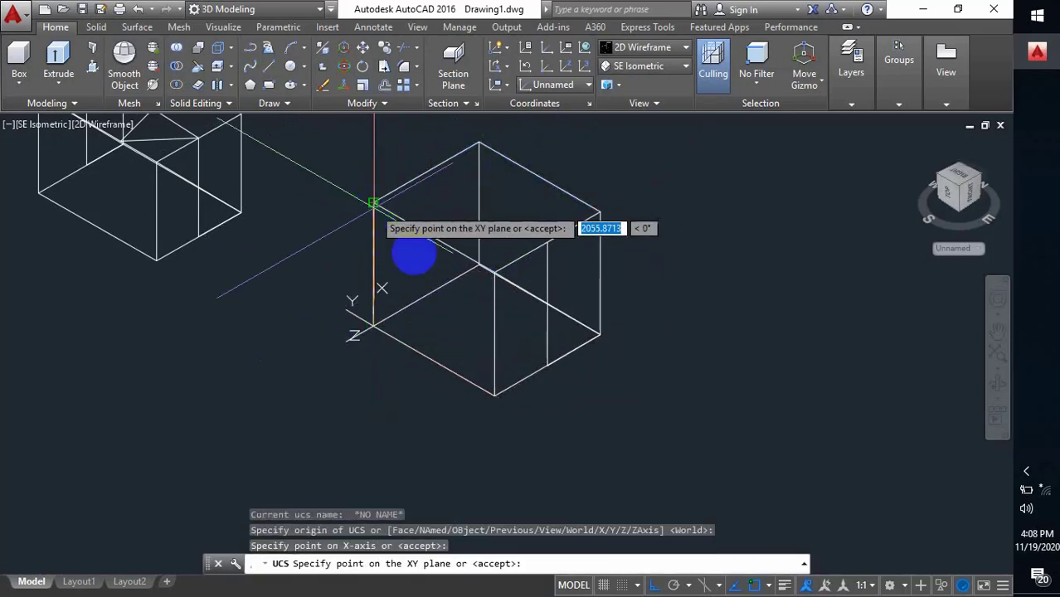
left_click(494, 274)
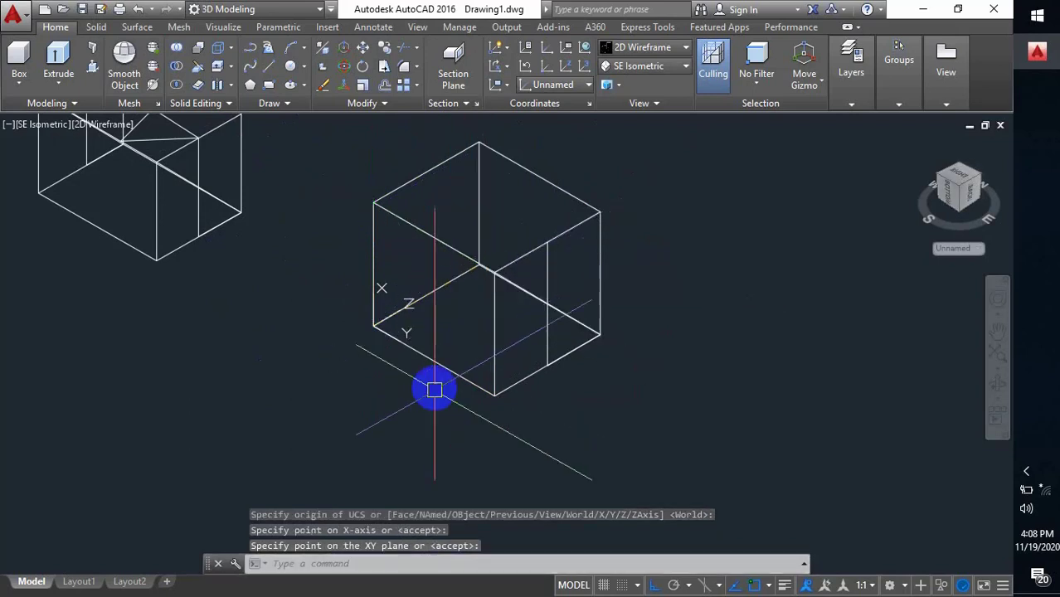
Draw connected lines on the second box's front face from near its upper left corner to the bottom edge, then straight up to the top edge
left_click(274, 72)
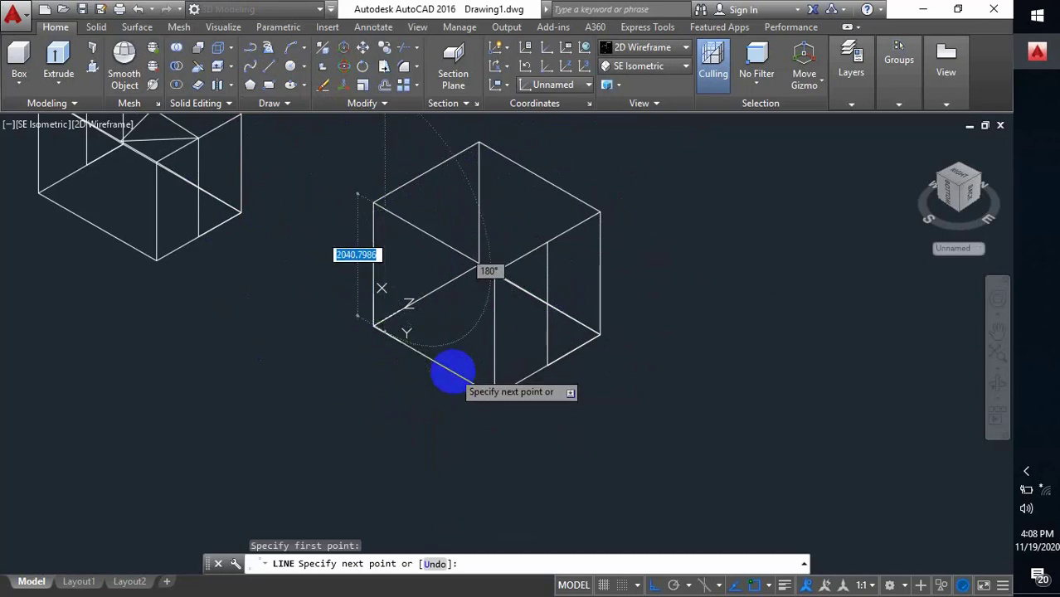
left_click(431, 394)
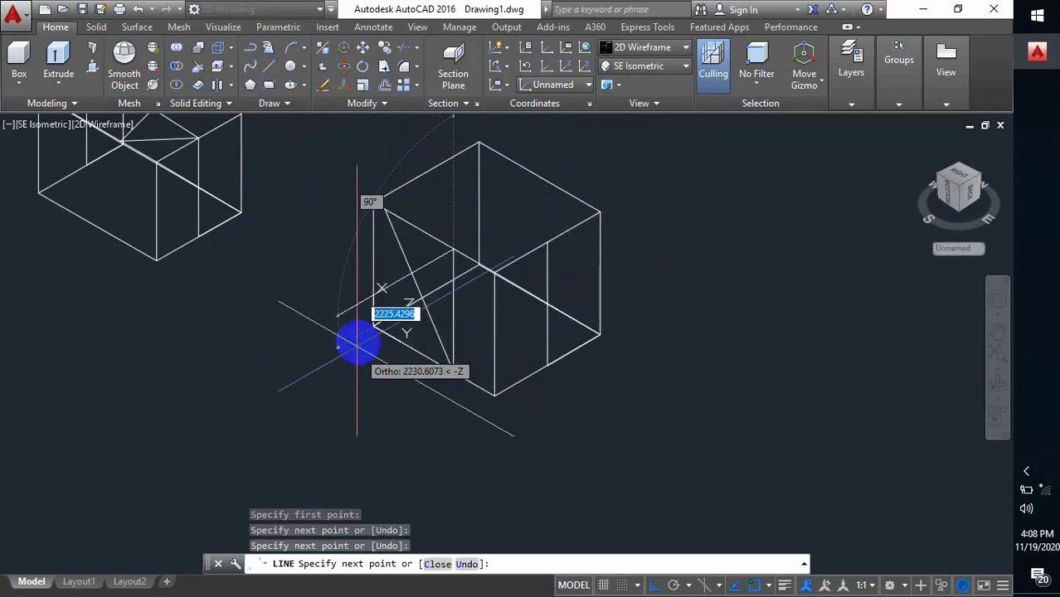
key("Escape")
middle_click_drag(465, 341, 380, 390, "shift")
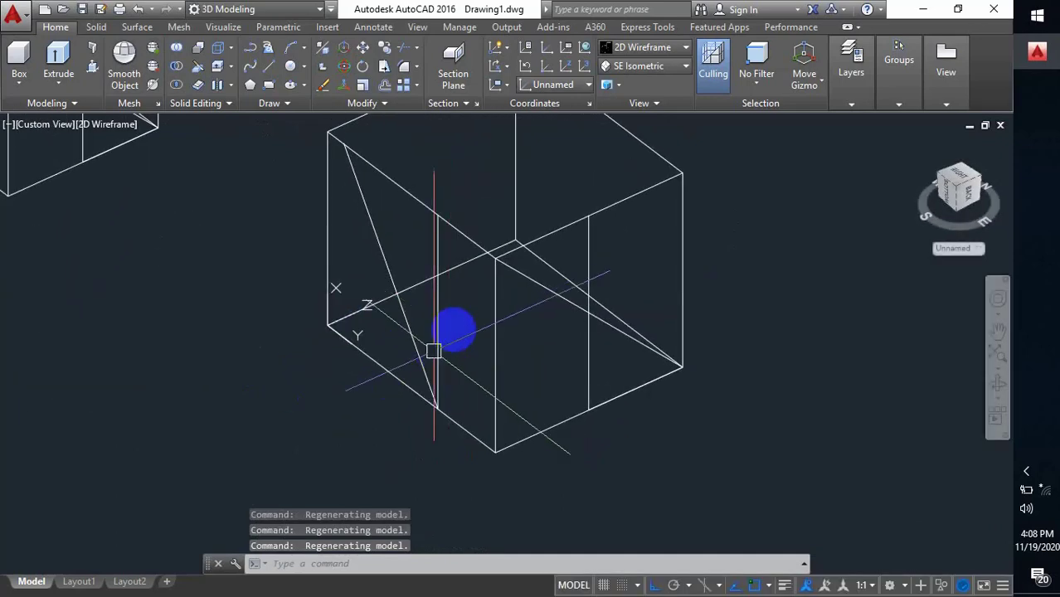
scroll(427, 366, "down", 4)
scroll(452, 352, "up", 2)
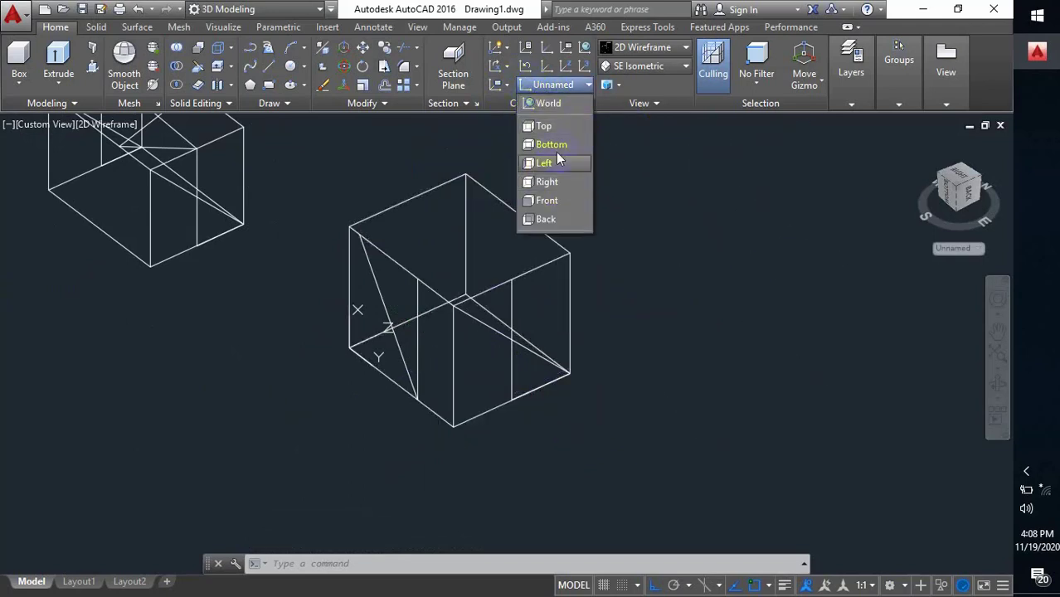
left_click(575, 90)
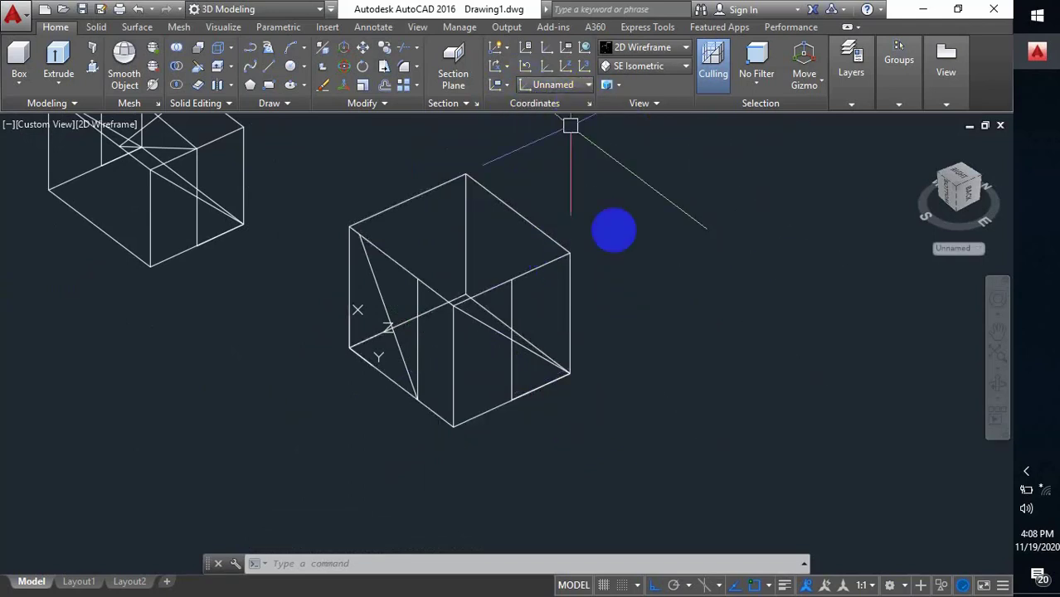